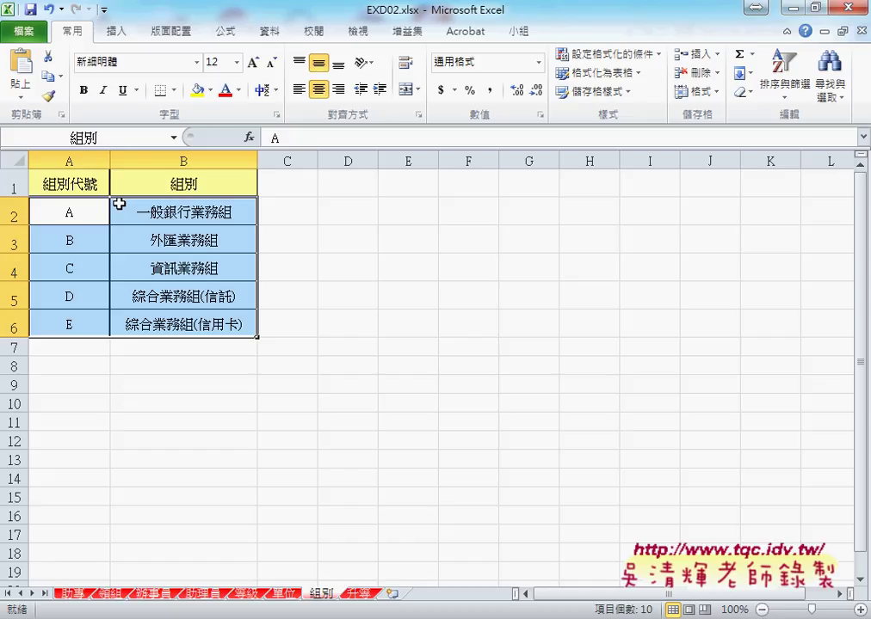
# Annotate the 組別 range name and its lookup table, then select cell A2
pyautogui.moveTo(67, 129); pyautogui.dragTo(98, 131)
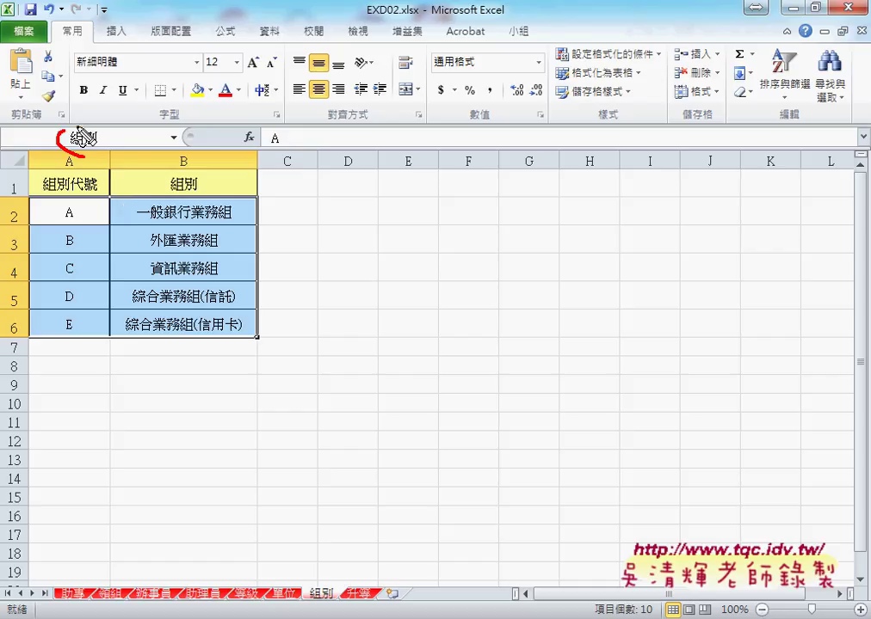
pyautogui.moveTo(234, 338)
pyautogui.mouseDown()
pyautogui.moveTo(252, 207)
pyautogui.moveTo(252, 352)
pyautogui.mouseUp()
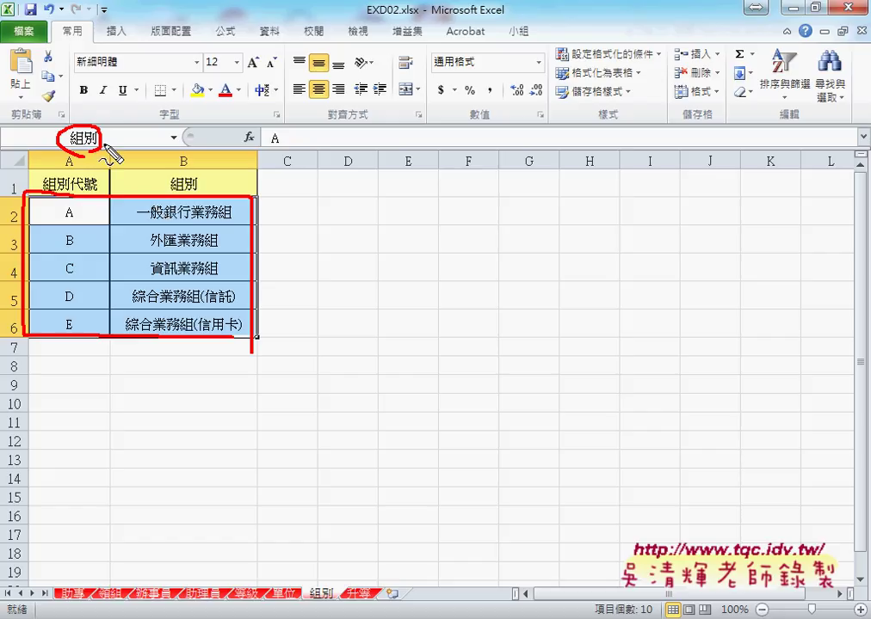
pyautogui.moveTo(101, 145); pyautogui.dragTo(136, 191)
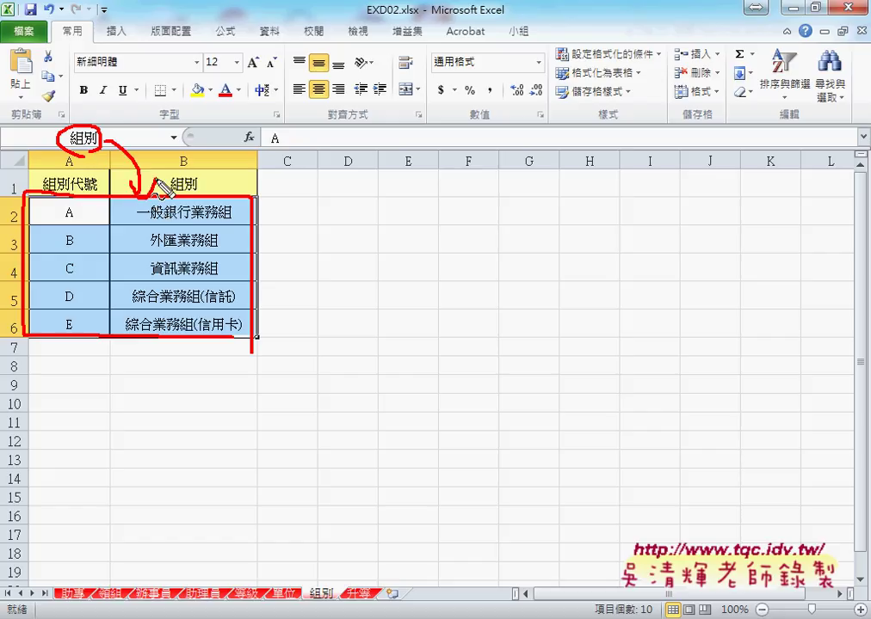
pyautogui.press('Escape')
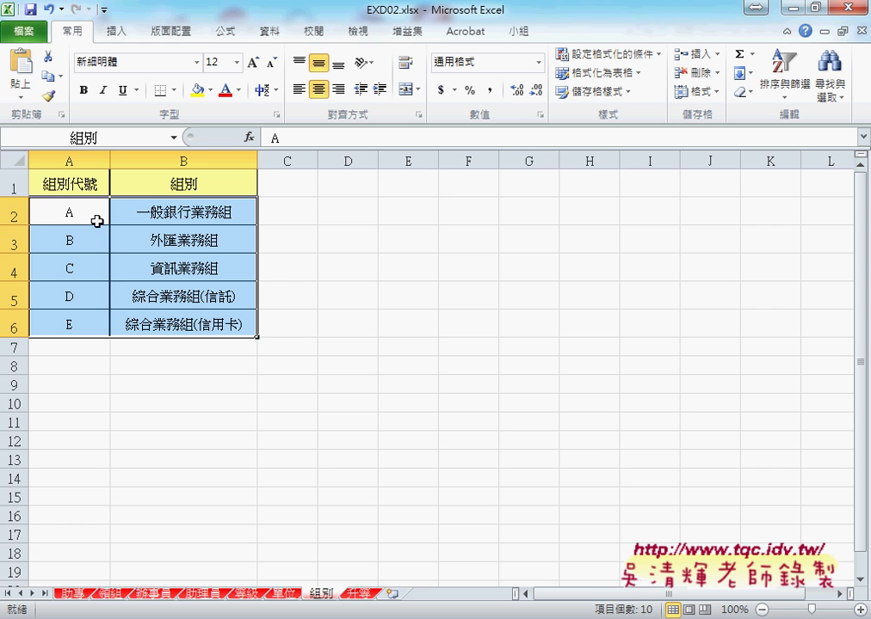
pyautogui.click(65, 211)
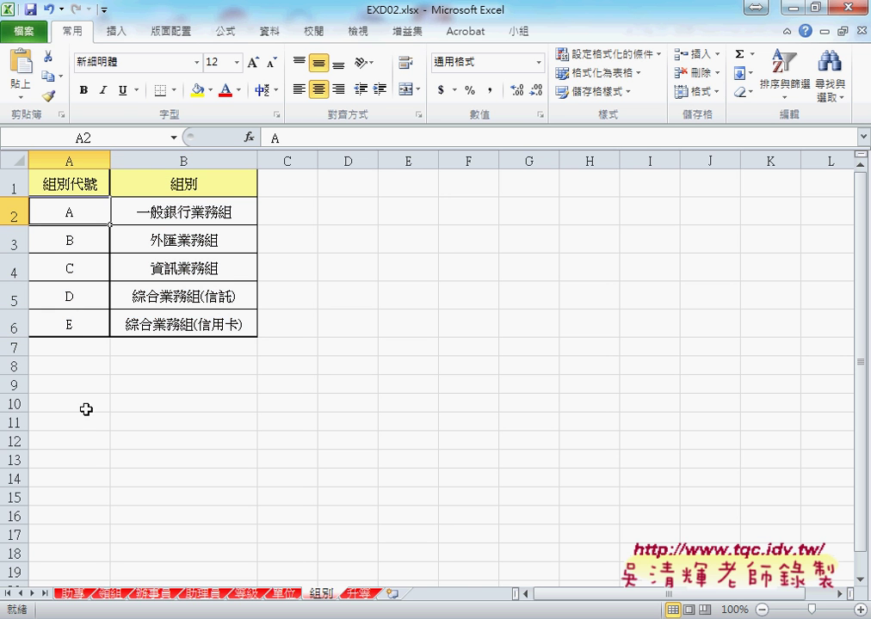
# Group the 助導 through 助理員 sheets and highlight the group letter in A3's ID
pyautogui.click(71, 593)
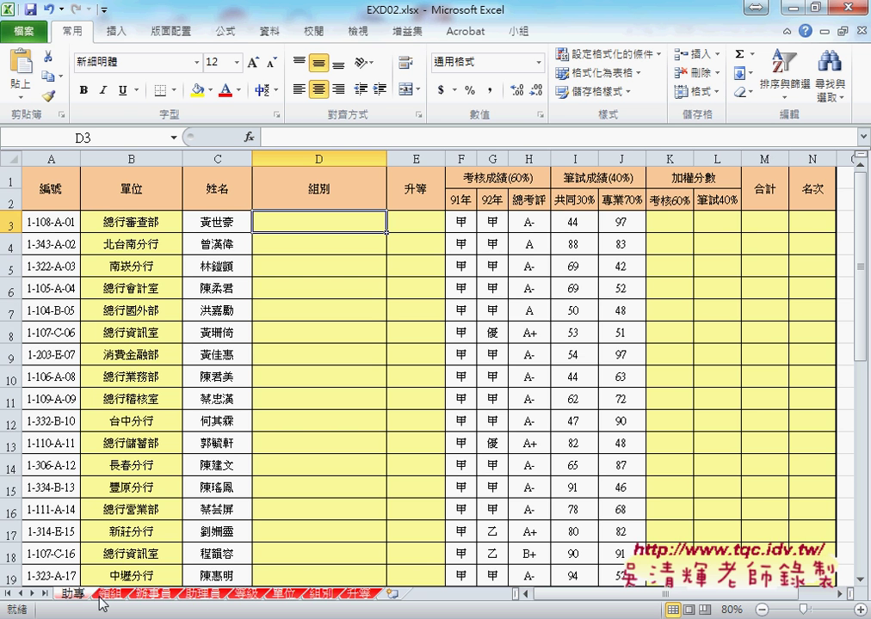
pyautogui.keyDown('shift'); pyautogui.click(210, 597); pyautogui.keyUp('shift')
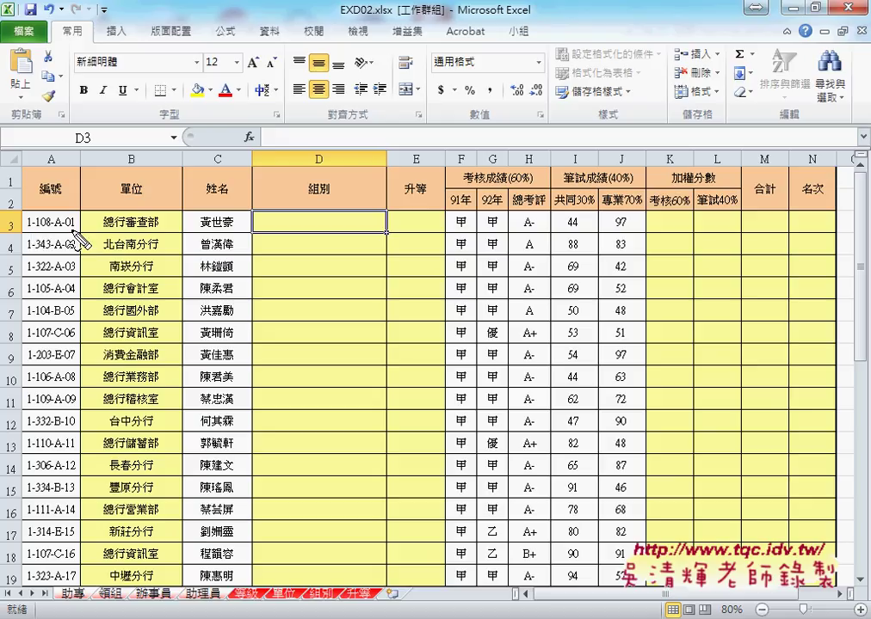
pyautogui.moveTo(50, 231); pyautogui.dragTo(62, 231)
pyautogui.press('Escape')
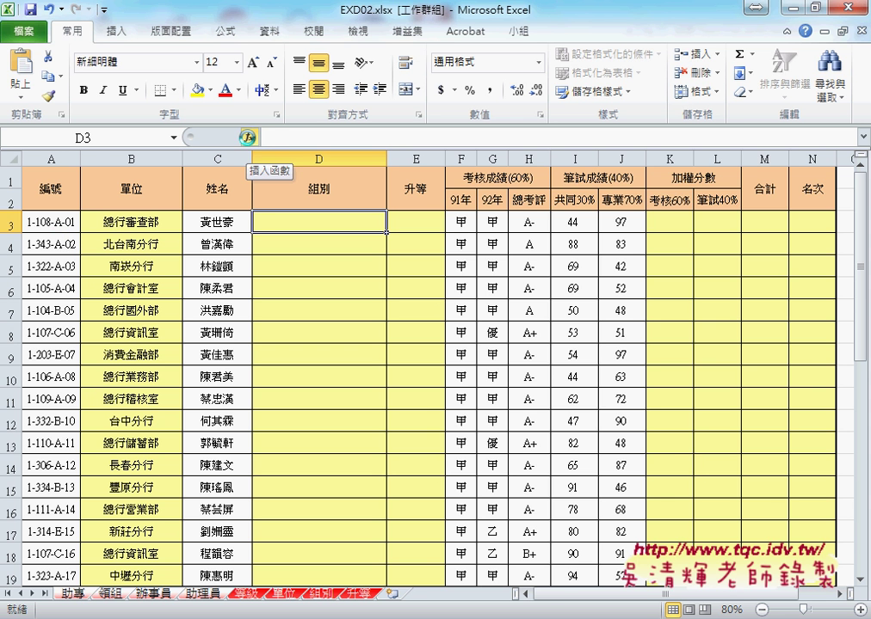
# Insert the MID function from the 文字 category into D3 and open its arguments
pyautogui.click(247, 137)
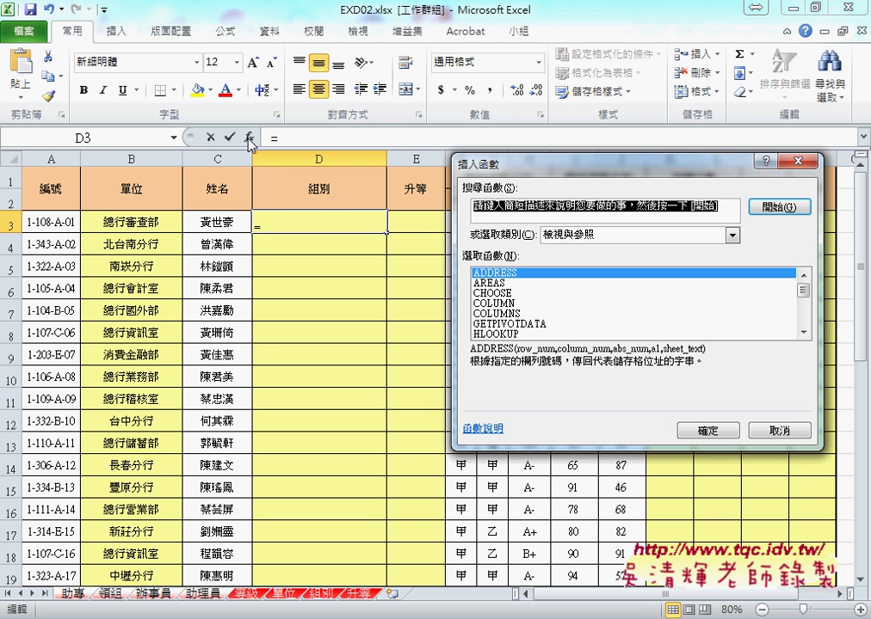
pyautogui.click(812, 161)
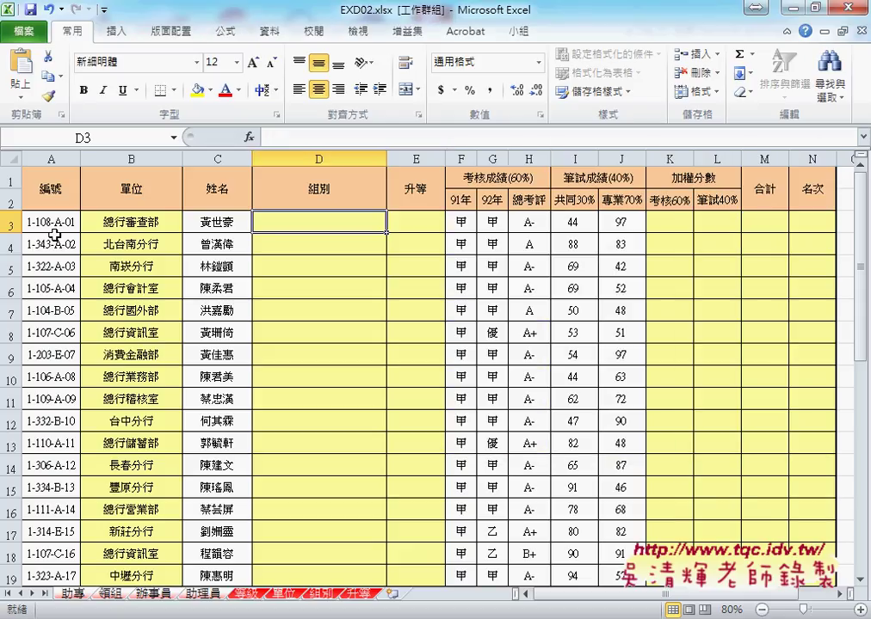
pyautogui.click(249, 138)
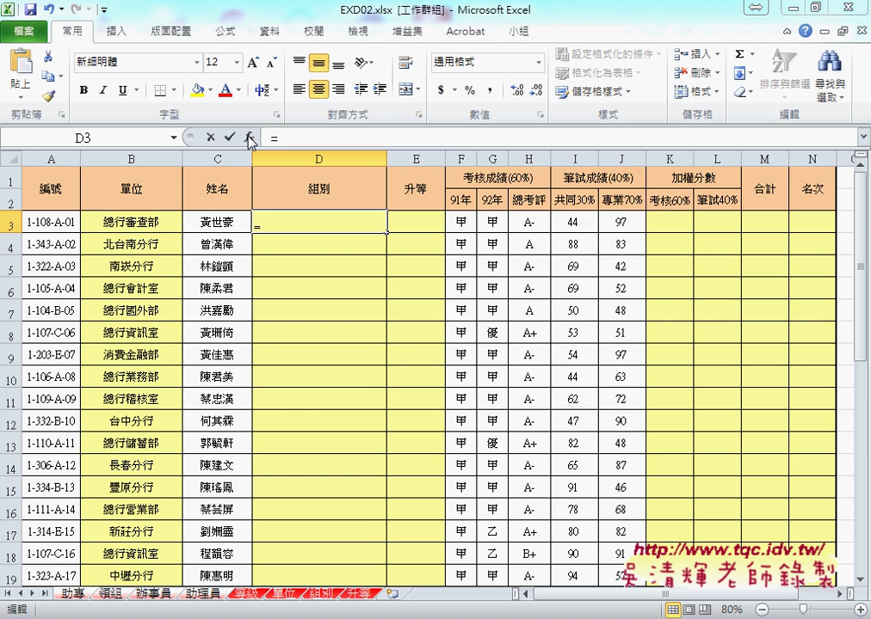
pyautogui.moveTo(539, 163); pyautogui.dragTo(336, 143)
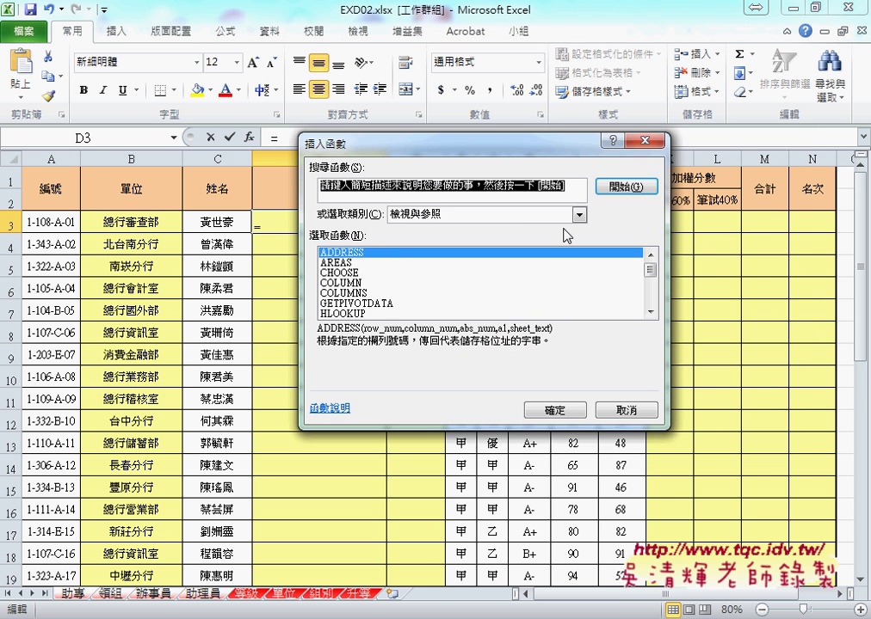
pyautogui.click(579, 214)
pyautogui.click(507, 306)
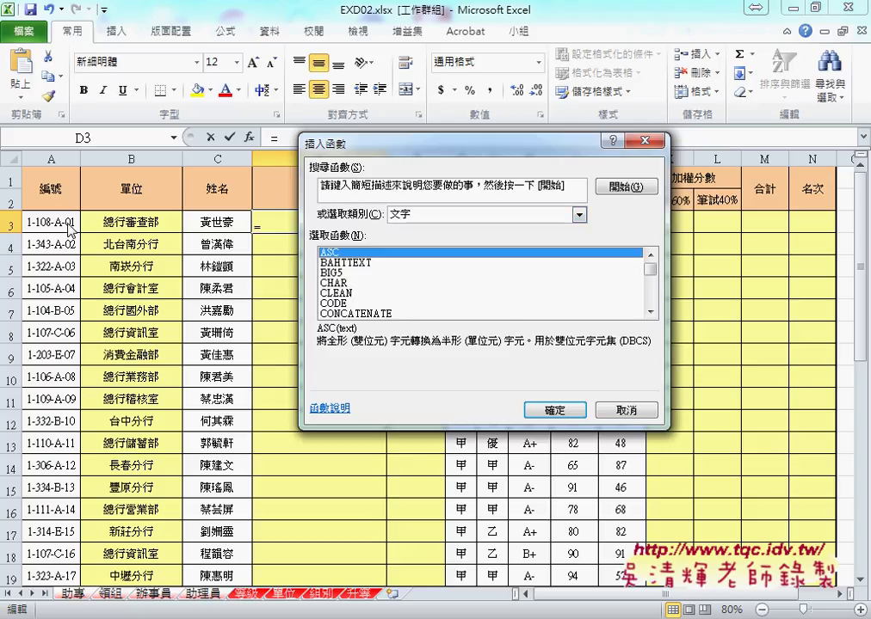
pyautogui.moveTo(652, 269); pyautogui.dragTo(654, 291)
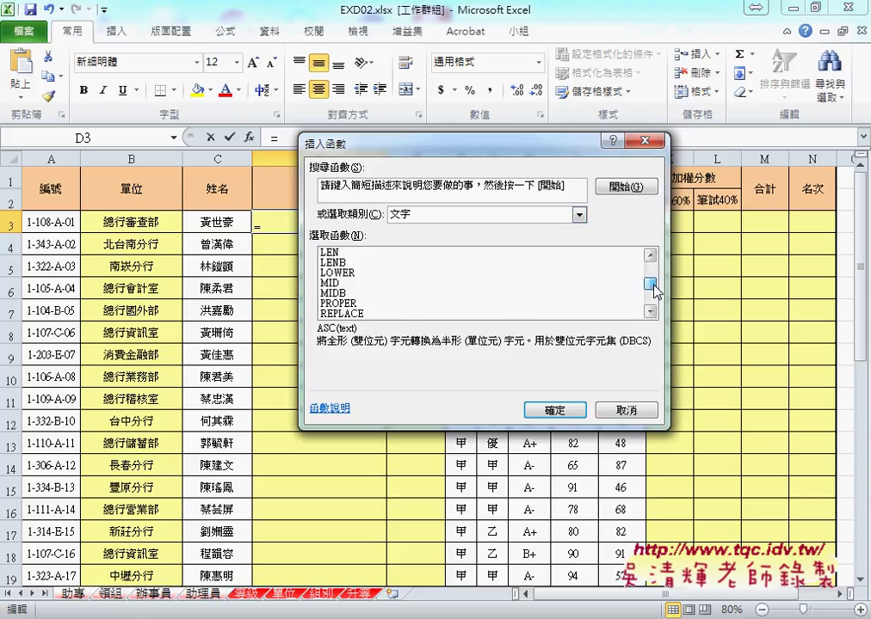
pyautogui.click(419, 283)
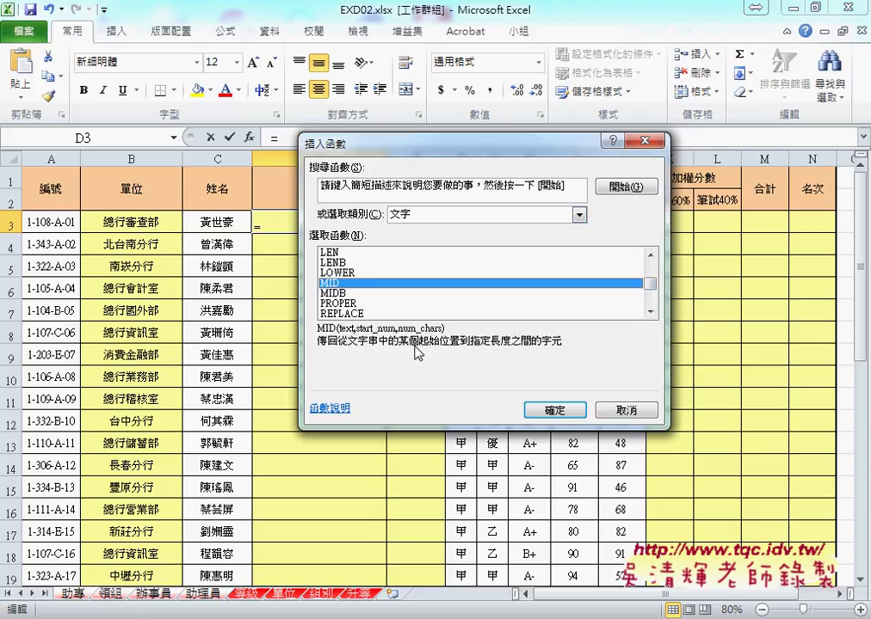
pyautogui.click(538, 411)
pyautogui.moveTo(487, 191); pyautogui.dragTo(645, 199)
# Fill MID's arguments with Text A3, Start_num 7 and Num_chars 1, returning A
pyautogui.click(47, 226)
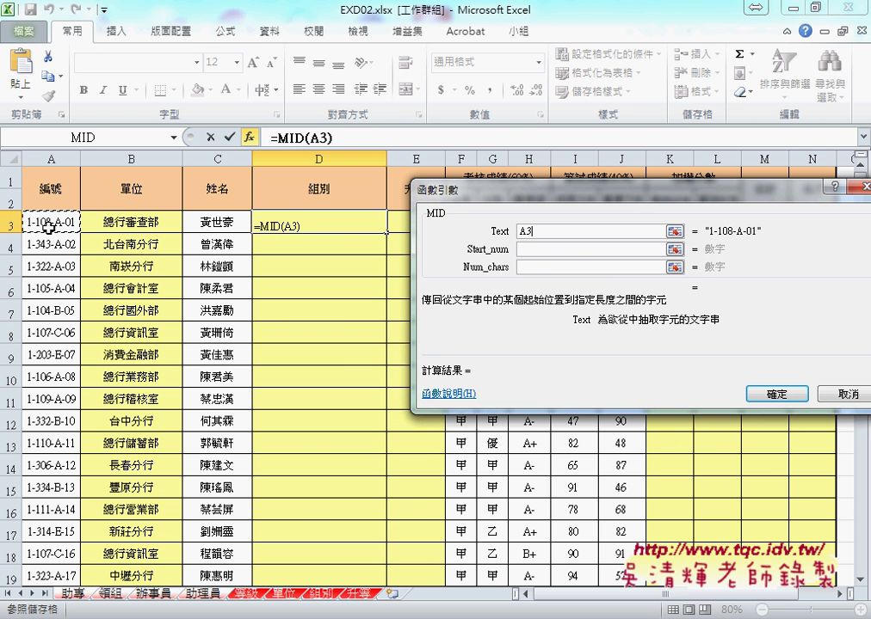
pyautogui.click(583, 249)
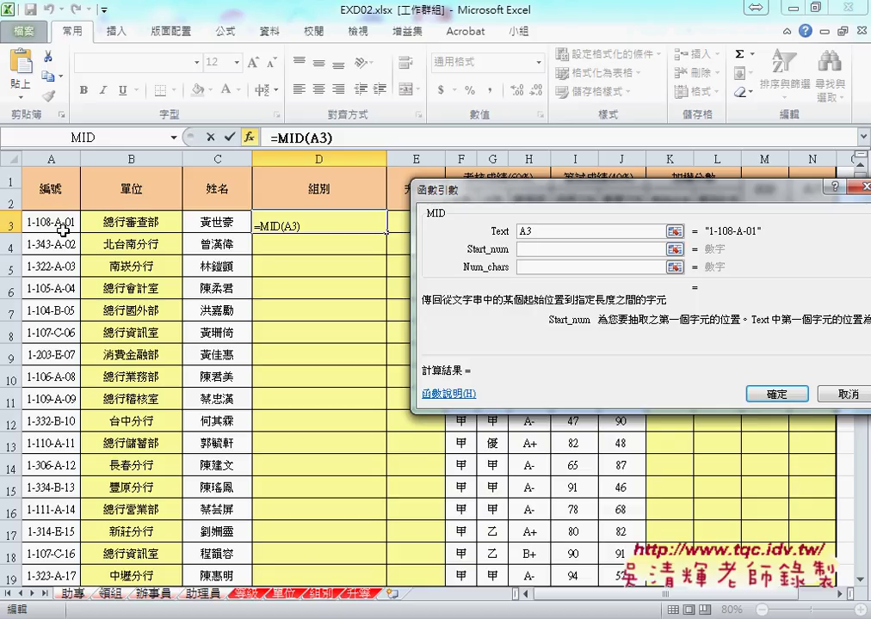
pyautogui.write('7')
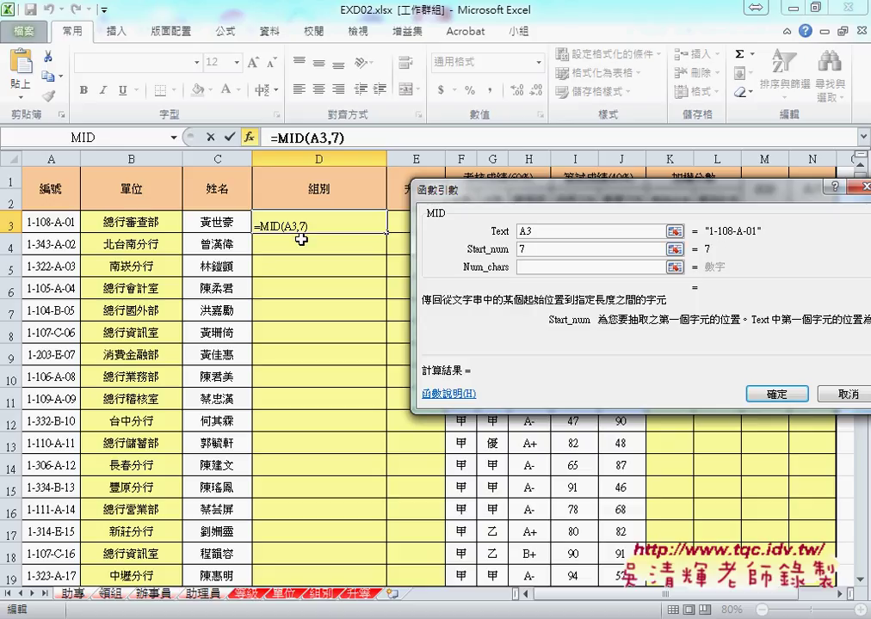
pyautogui.click(546, 268)
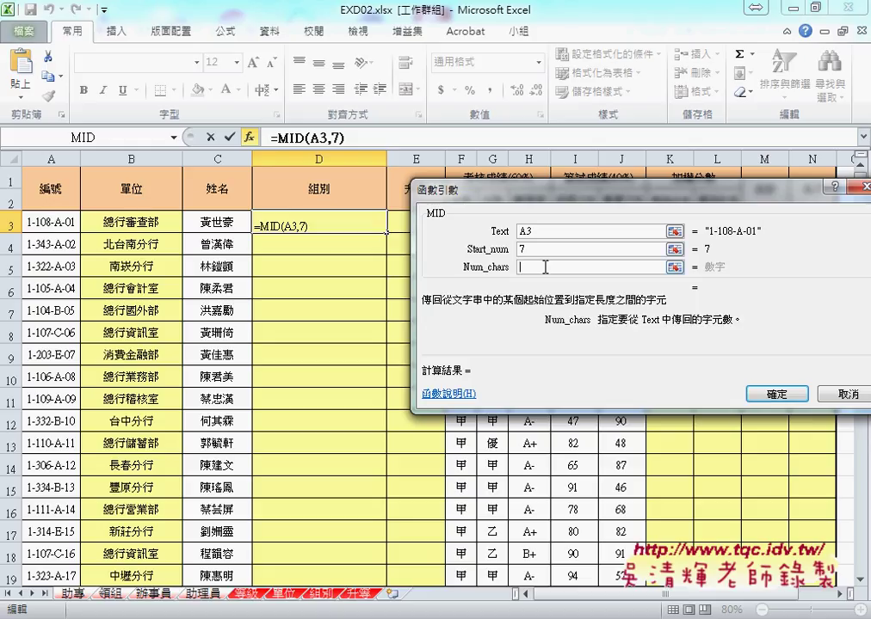
pyautogui.write('1')
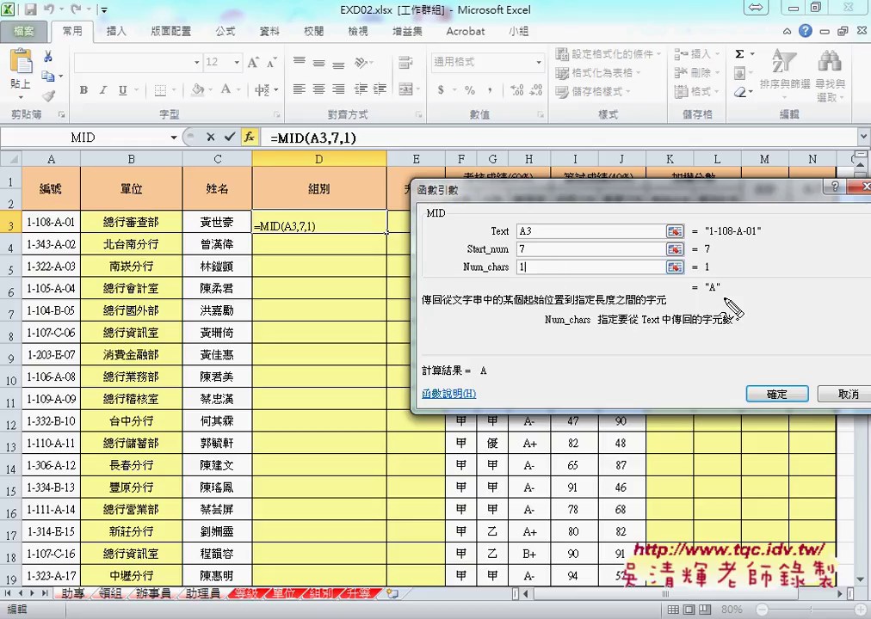
pyautogui.moveTo(723, 275)
pyautogui.mouseDown()
pyautogui.moveTo(732, 291)
pyautogui.moveTo(720, 303)
pyautogui.mouseUp()
pyautogui.click(774, 393)
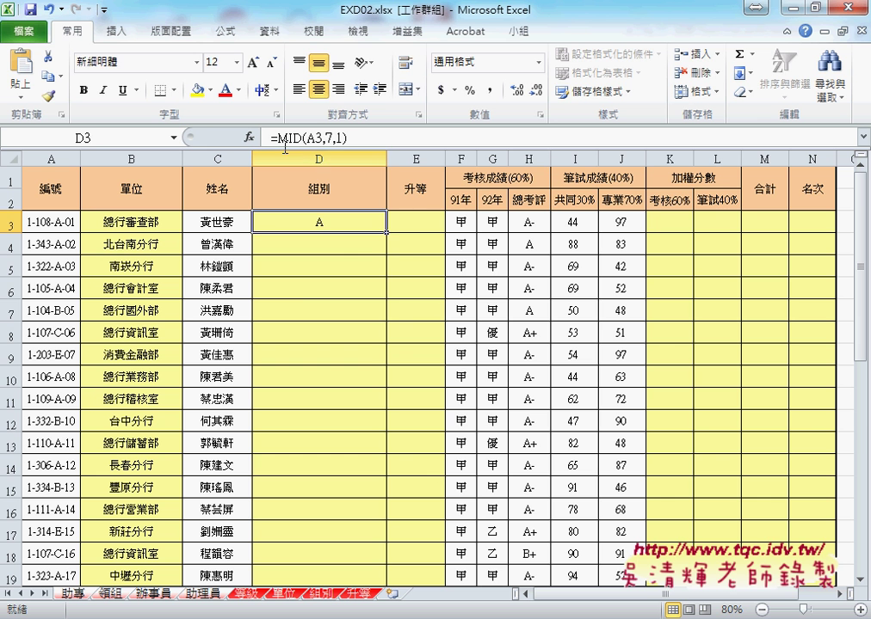
# Delete the existing MID formula text from D3, leaving just the equals sign
pyautogui.moveTo(272, 138); pyautogui.dragTo(351, 138)
pyautogui.click(323, 145)
pyautogui.rightClick(322, 145)
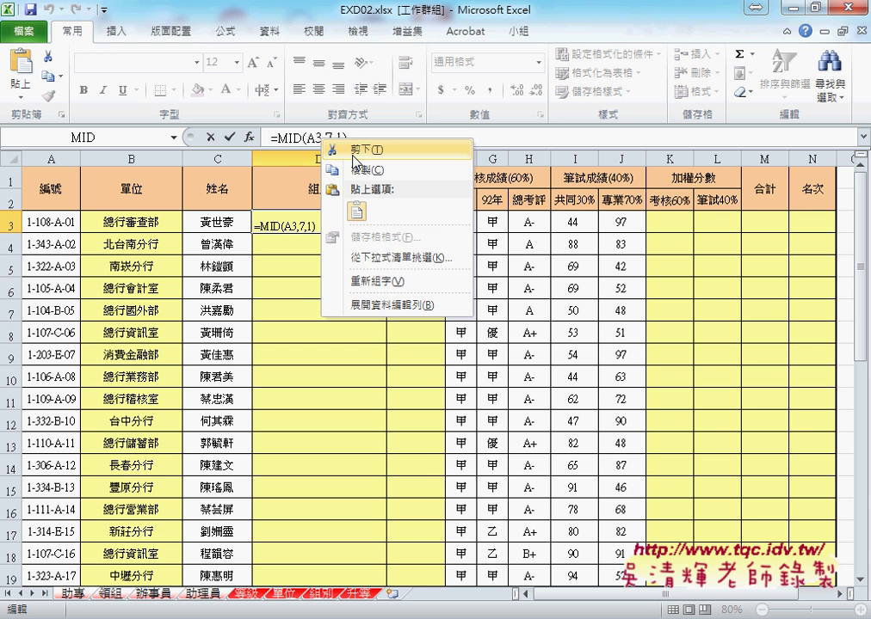
pyautogui.moveTo(277, 138); pyautogui.dragTo(347, 137)
pyautogui.press('Delete')
# Insert VLOOKUP from the 檢視與參照 category into D3
pyautogui.click(249, 138)
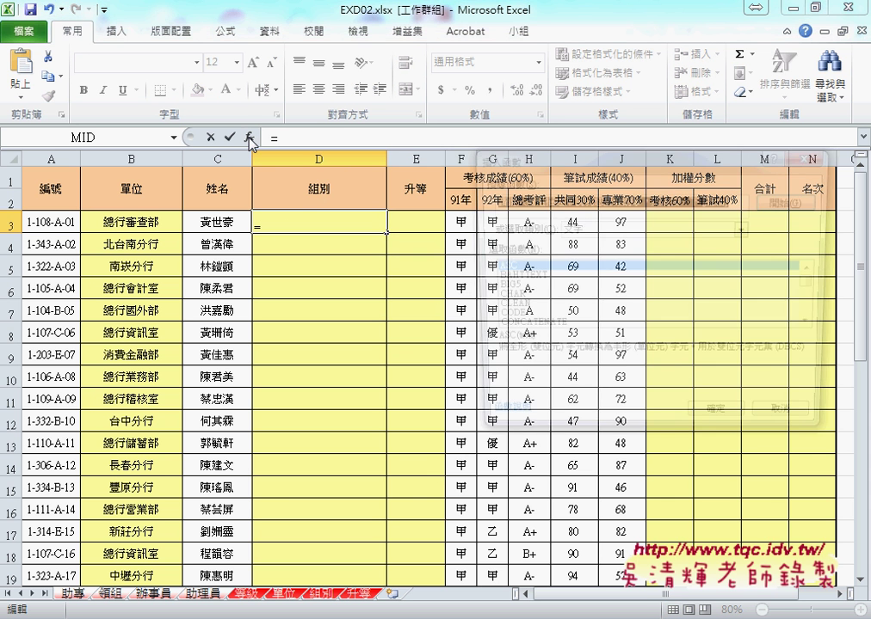
pyautogui.click(746, 229)
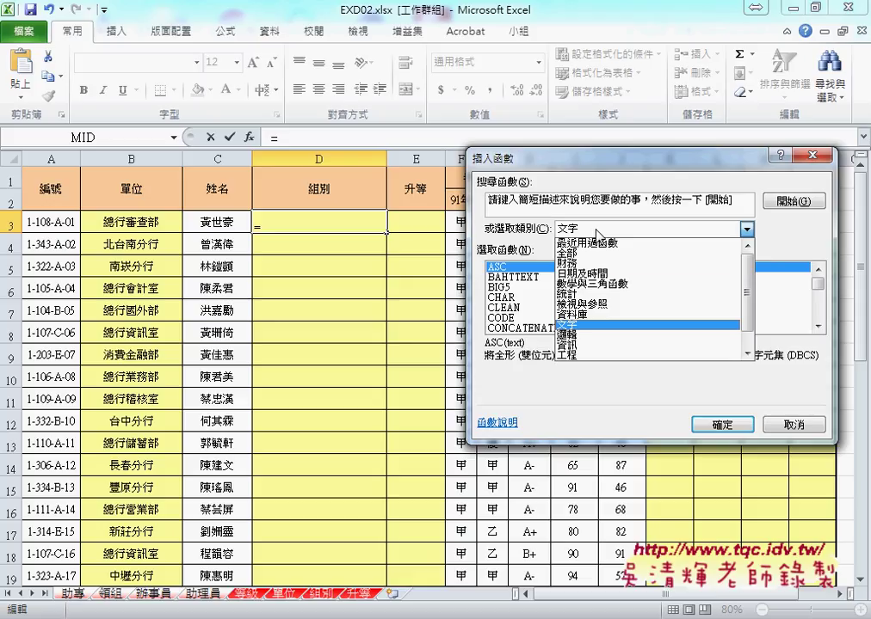
pyautogui.click(594, 303)
pyautogui.scroll(-1, 822, 312)
pyautogui.scroll(-3, 822, 312)
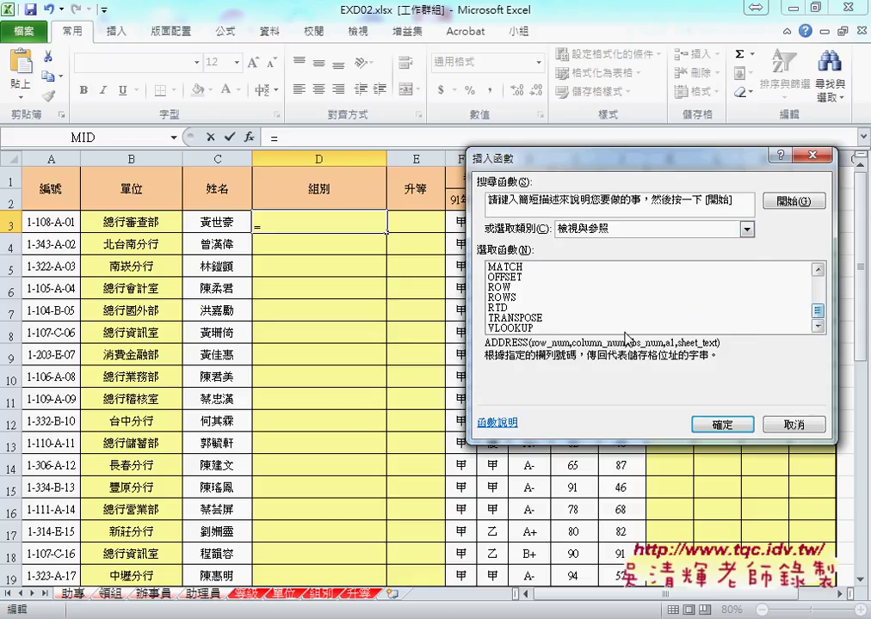
pyautogui.click(544, 329)
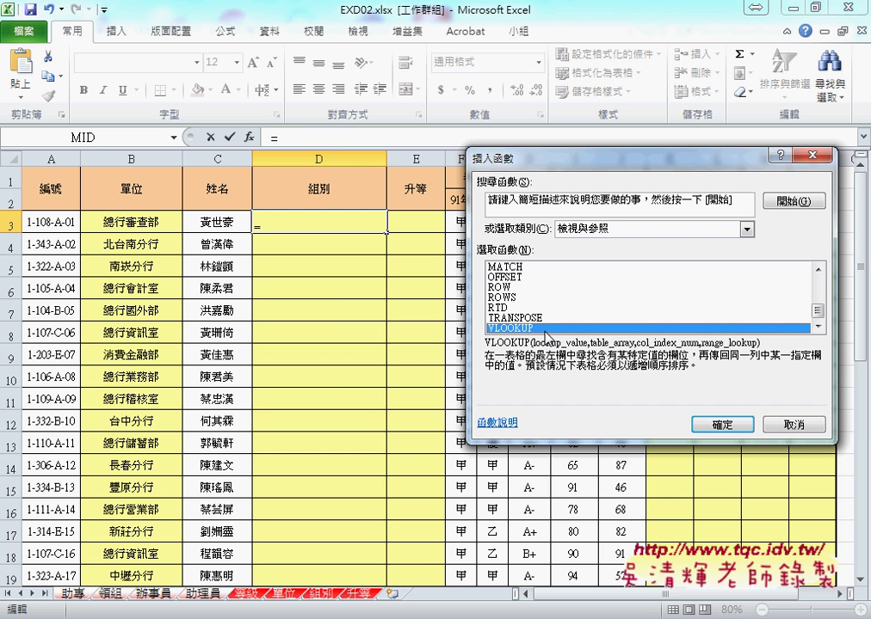
pyautogui.click(722, 424)
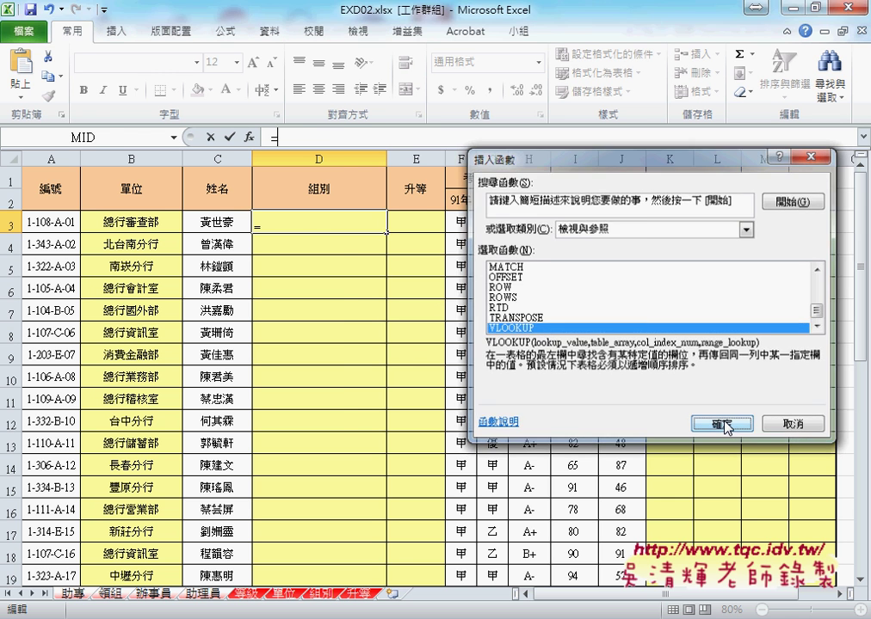
# Paste MID(A3,7,1) into VLOOKUP's Lookup_value box, evaluating to "A"
pyautogui.rightClick(509, 220)
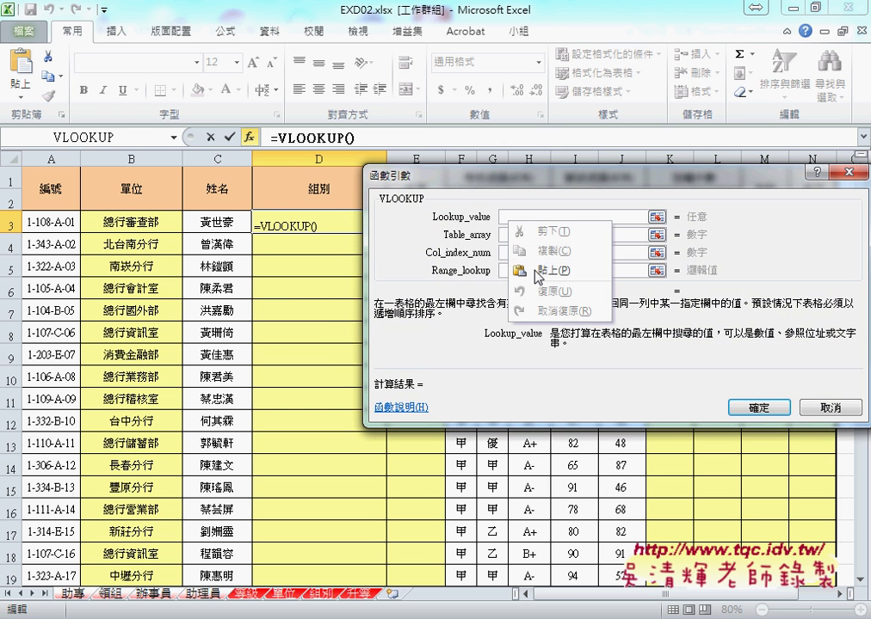
pyautogui.click(537, 275)
pyautogui.moveTo(556, 217); pyautogui.dragTo(499, 218)
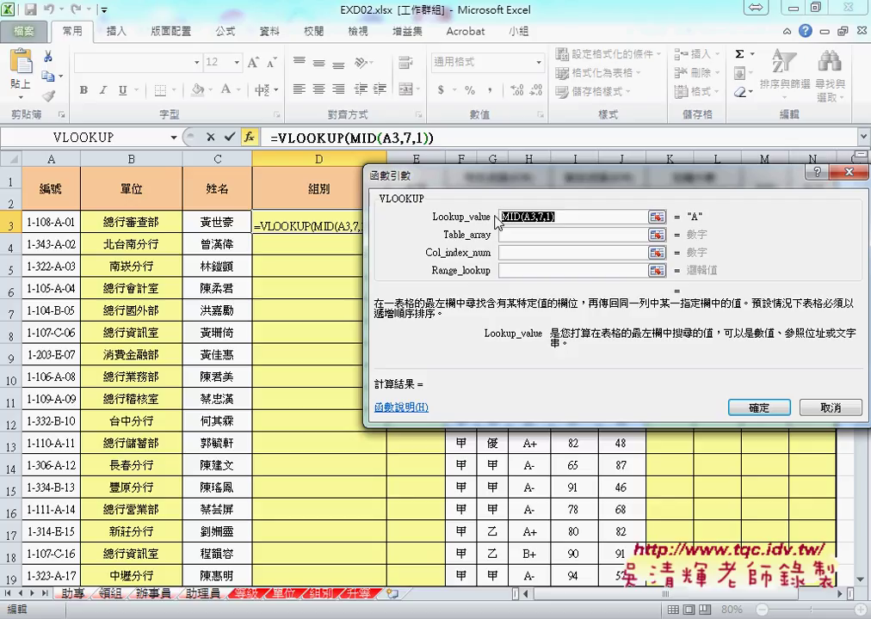
pyautogui.click(517, 235)
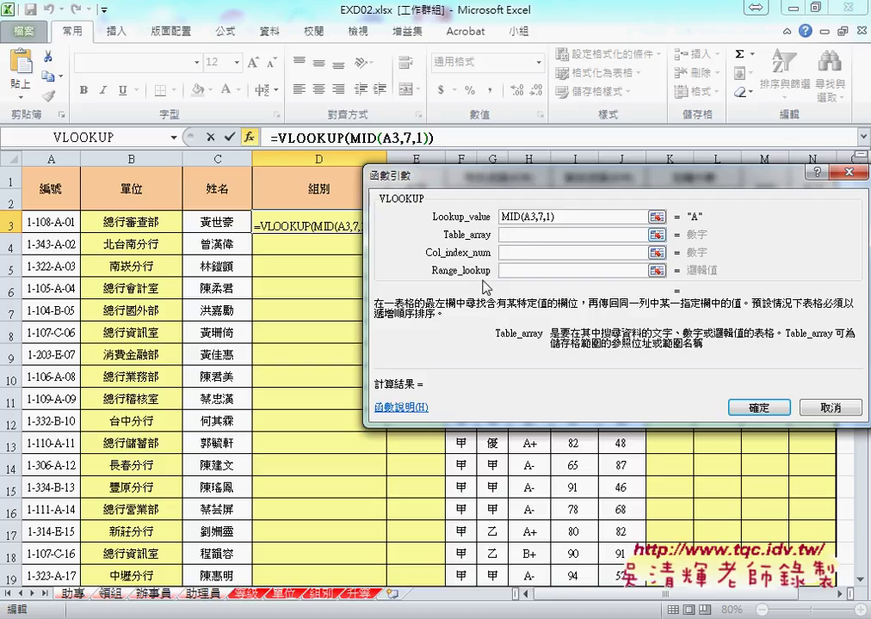
# Set Table_array to 組別, Col_index_num 2 and Range_lookup 0, so D3 shows 一般銀行業務組
pyautogui.click(325, 602)
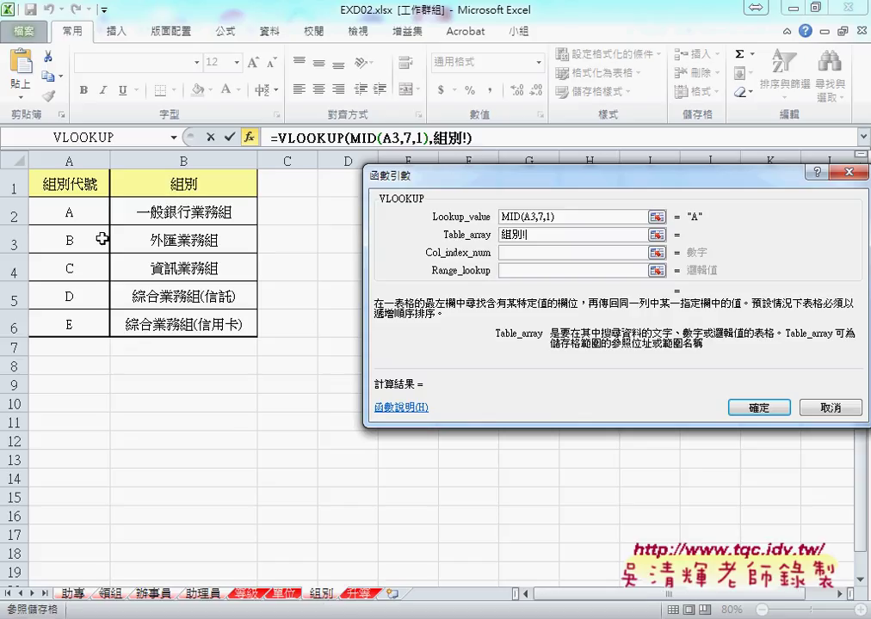
pyautogui.moveTo(69, 212)
pyautogui.mouseDown()
pyautogui.moveTo(212, 339)
pyautogui.moveTo(213, 326)
pyautogui.mouseUp()
pyautogui.doubleClick(511, 234)
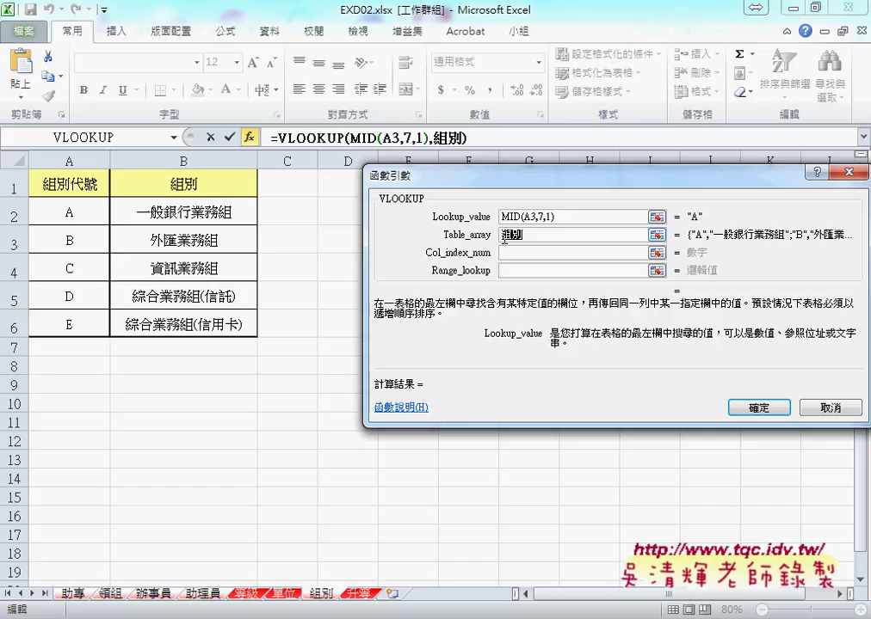
pyautogui.click(508, 252)
pyautogui.write('2')
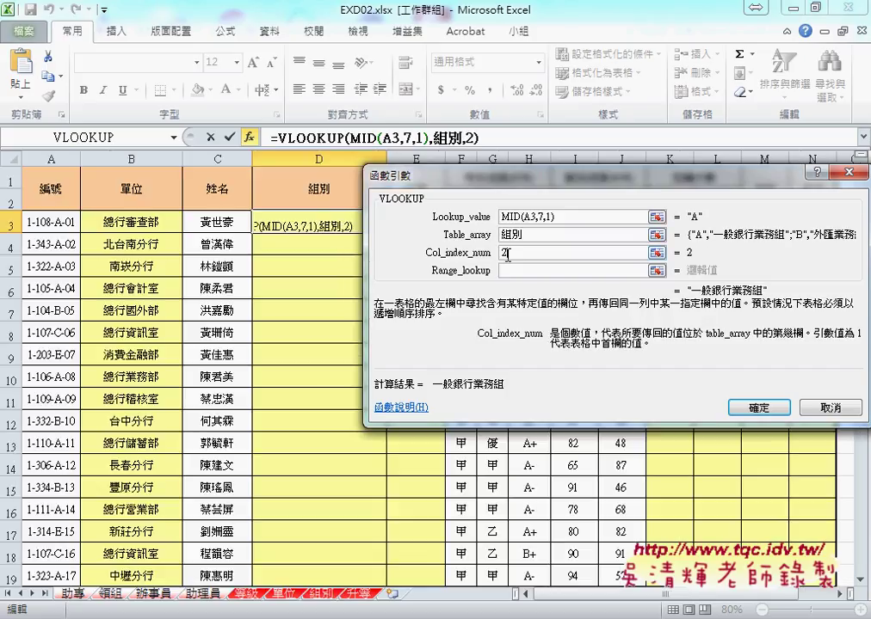
pyautogui.click(513, 270)
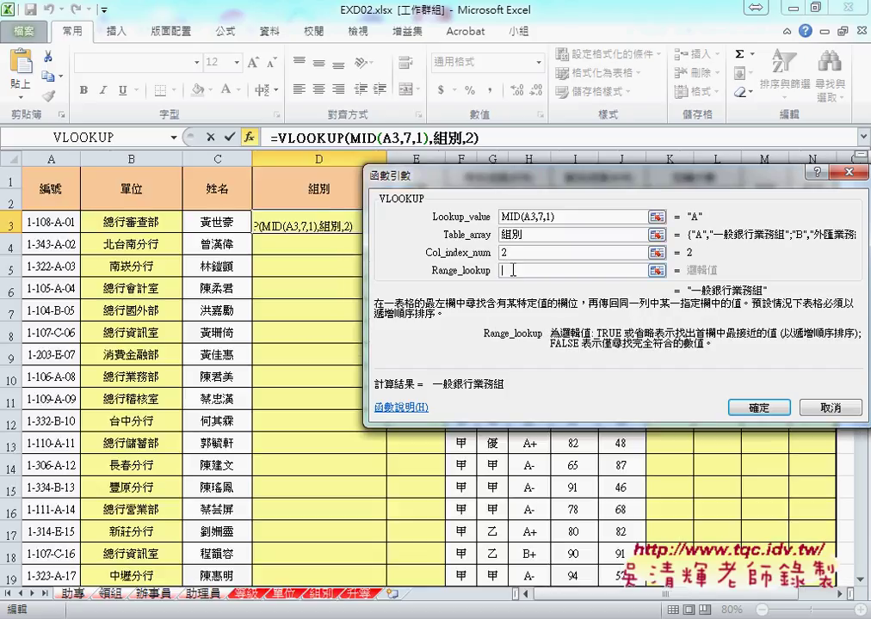
pyautogui.write('0')
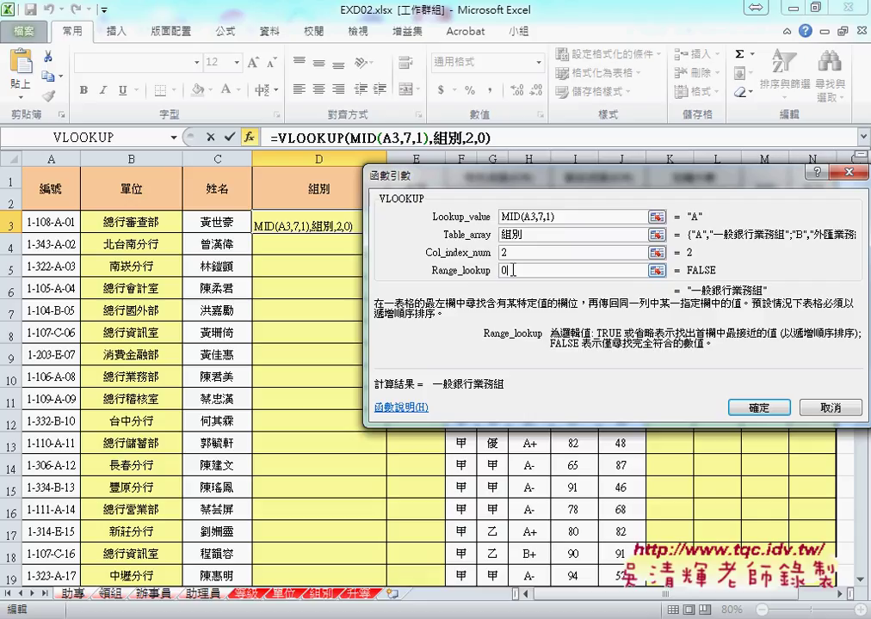
pyautogui.click(758, 409)
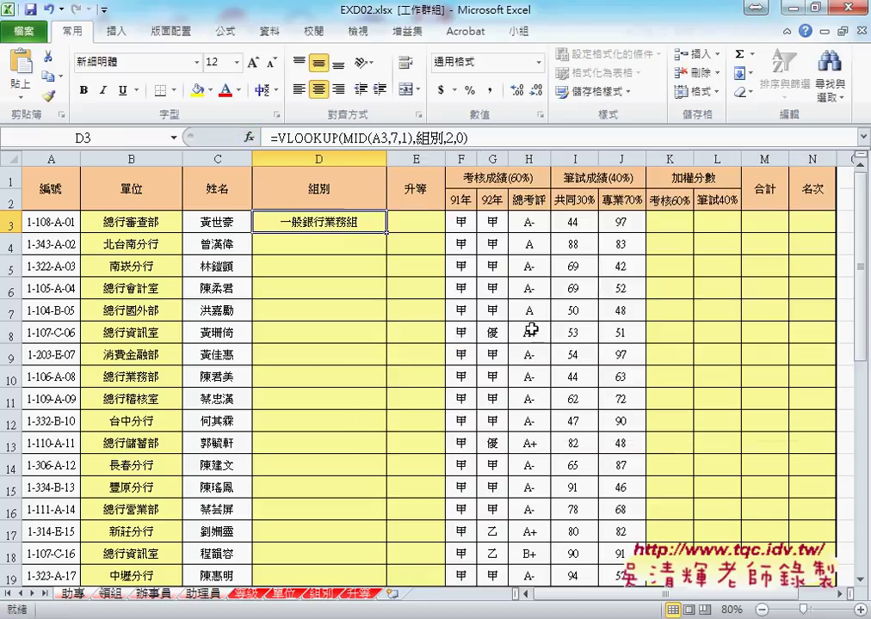
pyautogui.click(414, 223)
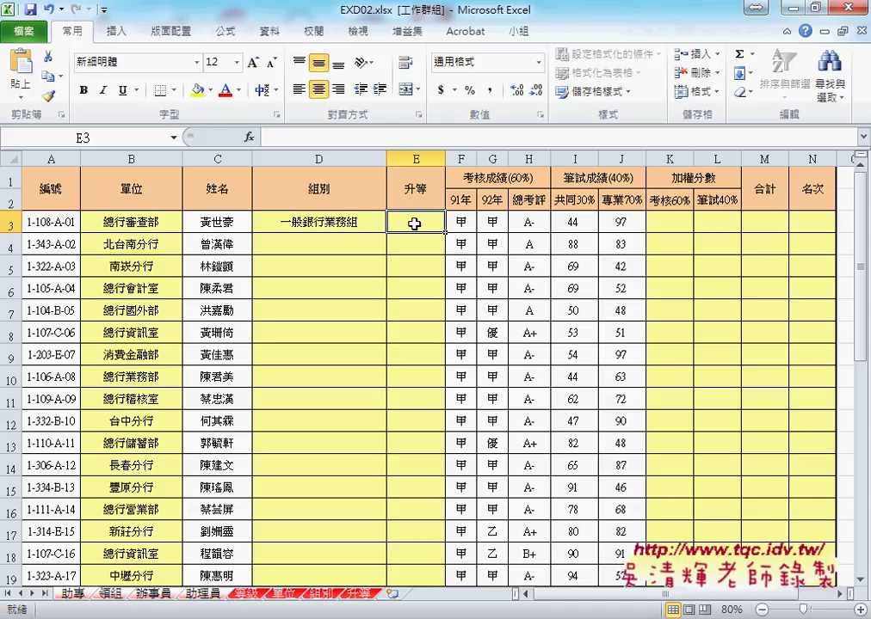
pyautogui.click(362, 593)
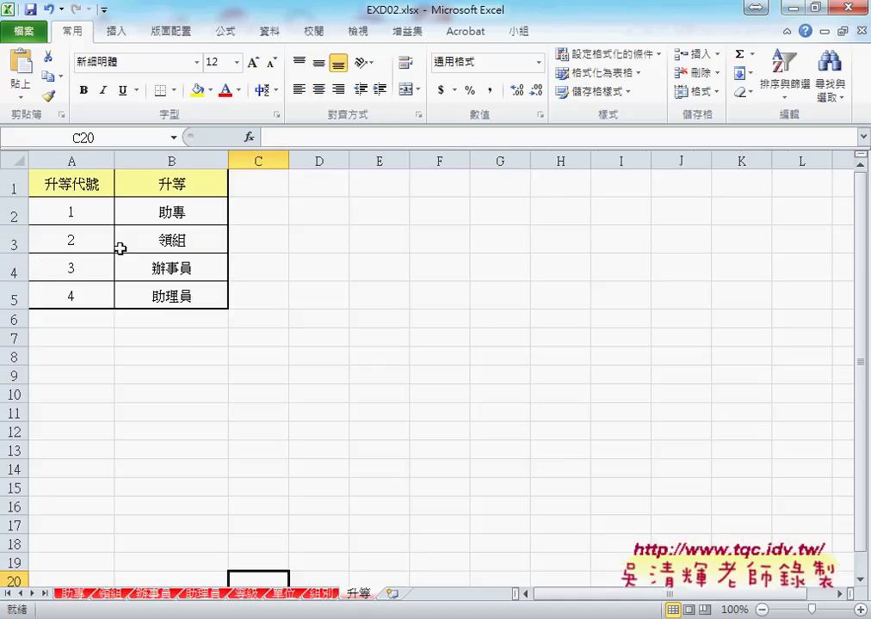
pyautogui.moveTo(73, 211); pyautogui.dragTo(72, 291)
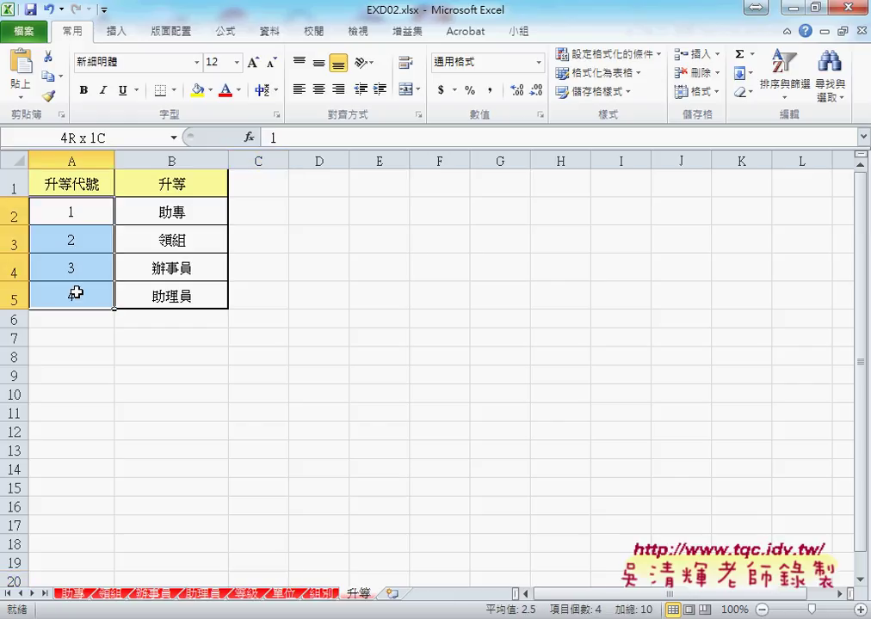
pyautogui.click(77, 591)
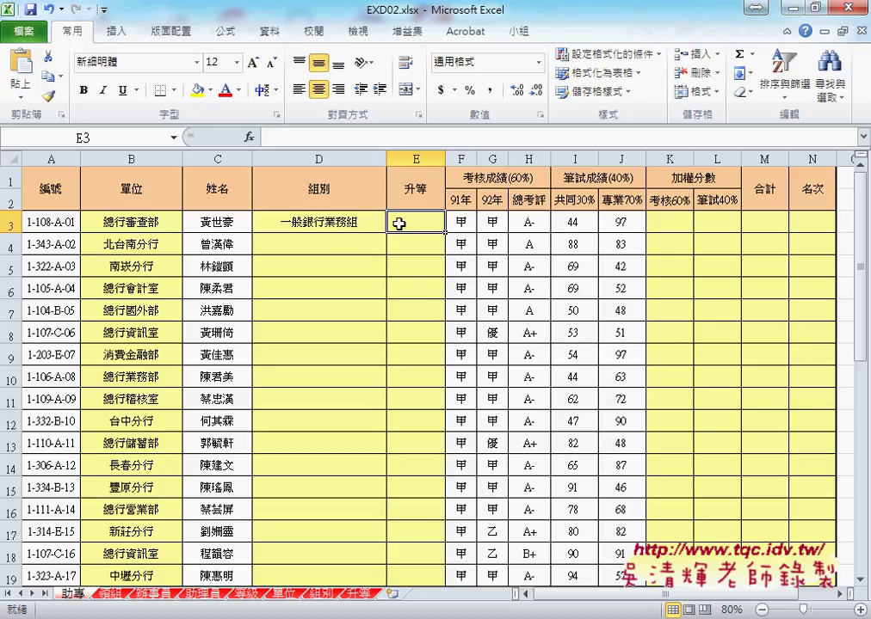
pyautogui.click(359, 594)
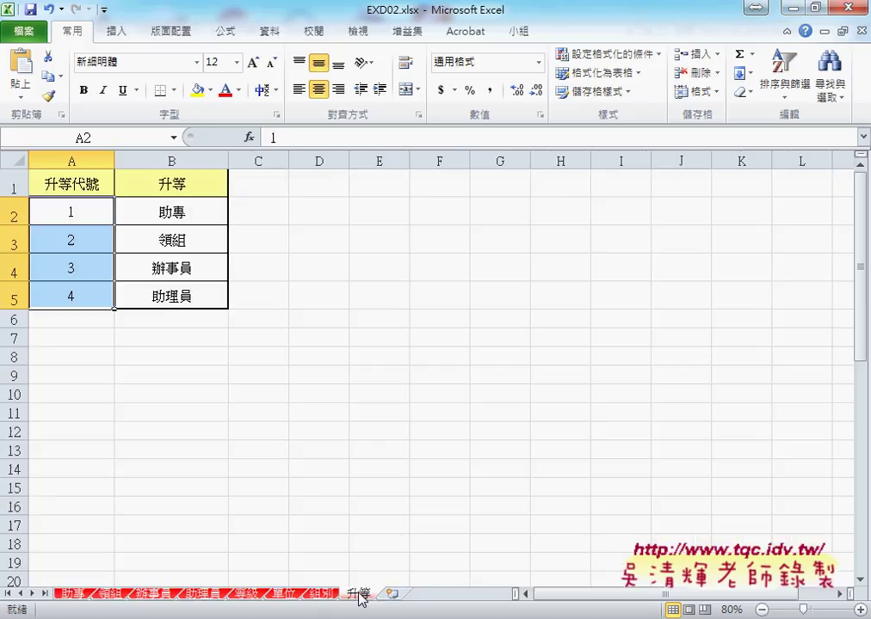
pyautogui.click(175, 214)
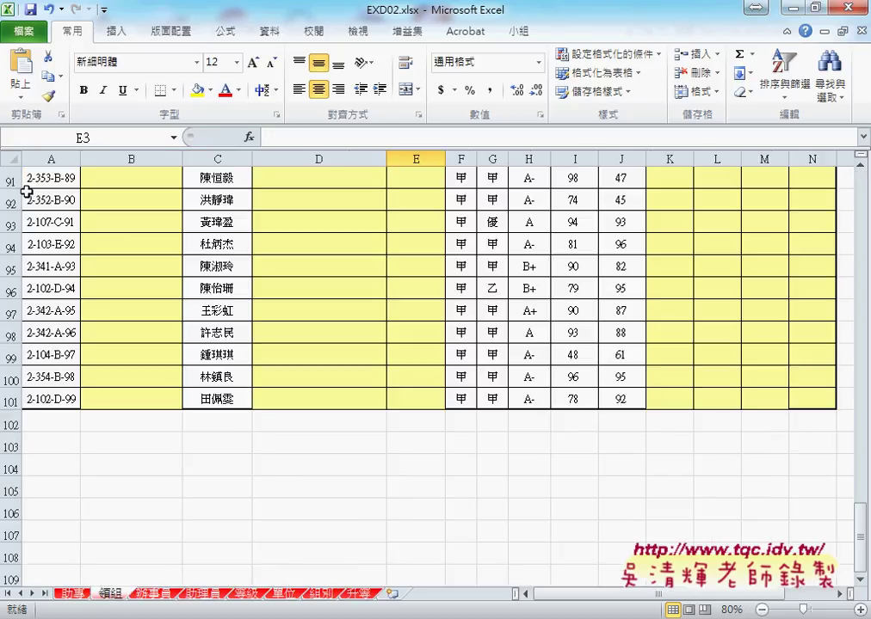
pyautogui.click(74, 594)
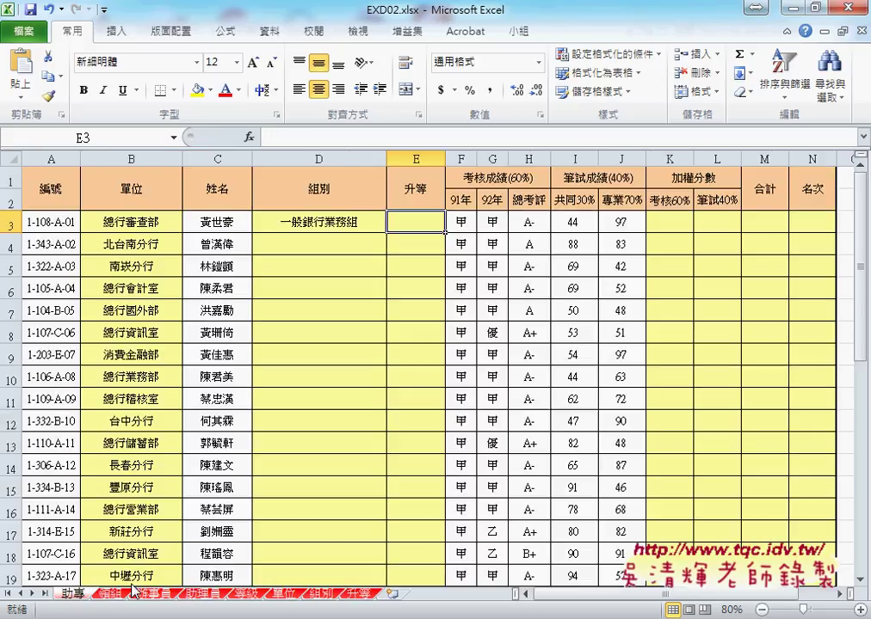
pyautogui.keyDown('shift'); pyautogui.click(207, 597); pyautogui.keyUp('shift')
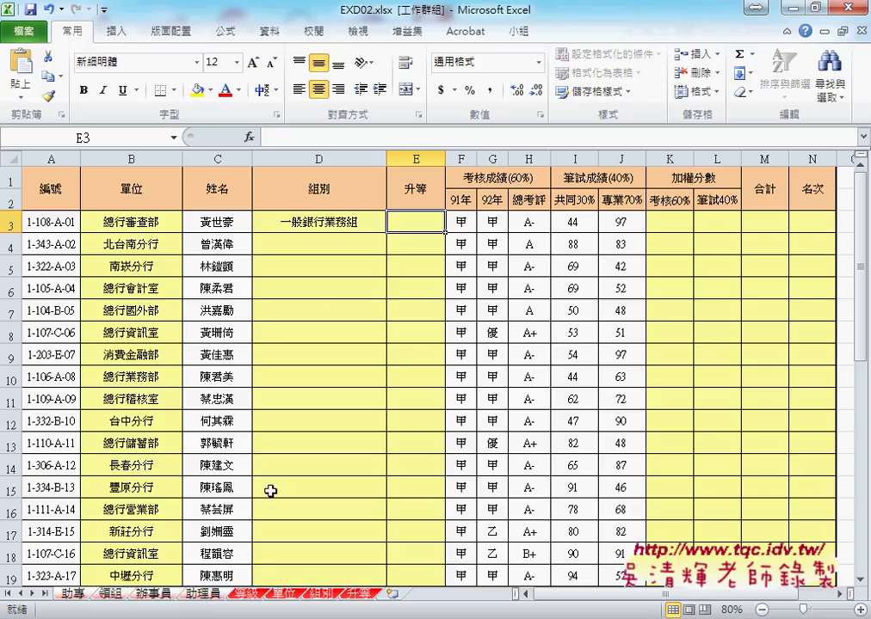
# Insert LEFT from the 文字 category into E3 with Text A3 and Num_chars 1
pyautogui.click(250, 137)
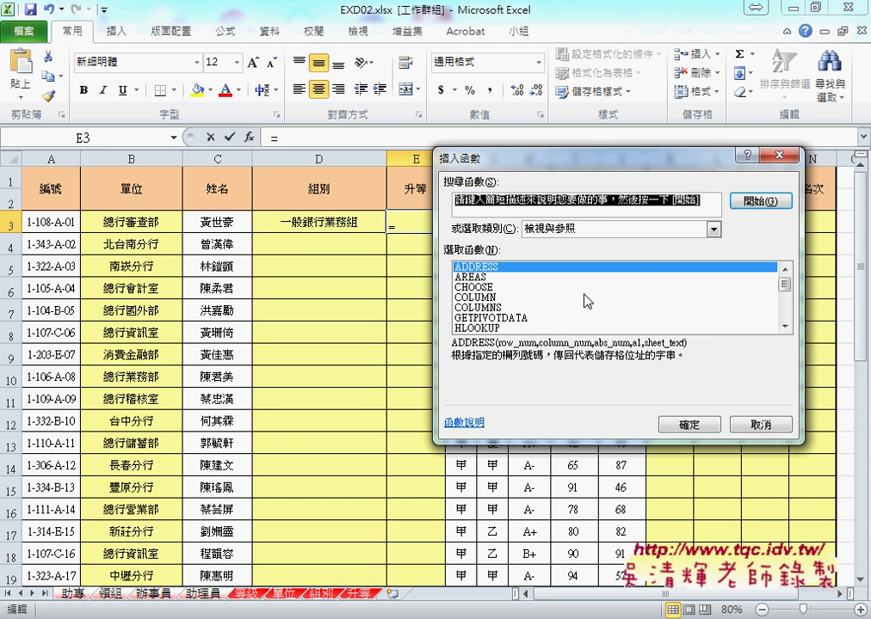
pyautogui.click(714, 229)
pyautogui.click(592, 329)
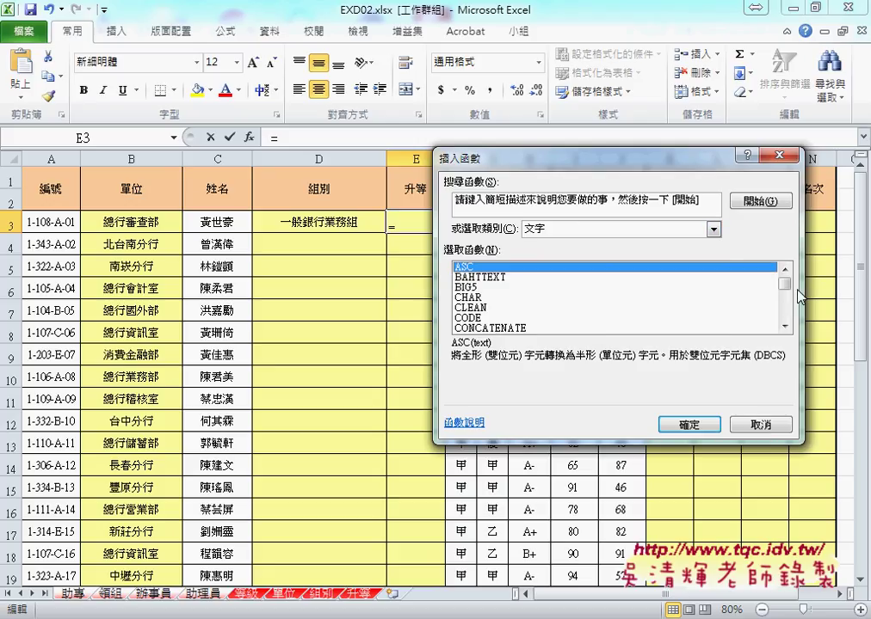
pyautogui.moveTo(786, 284); pyautogui.dragTo(786, 297)
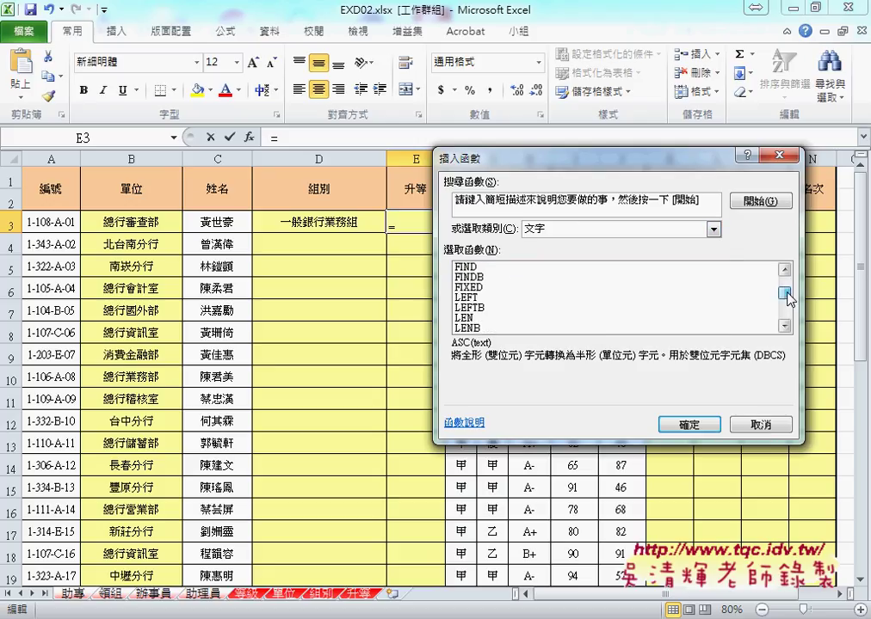
pyautogui.click(472, 298)
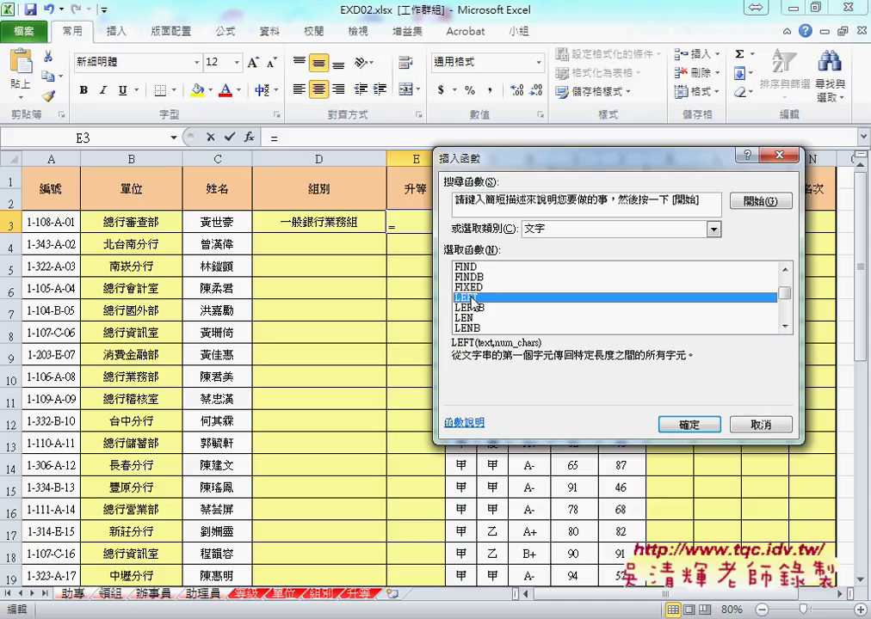
pyautogui.click(689, 425)
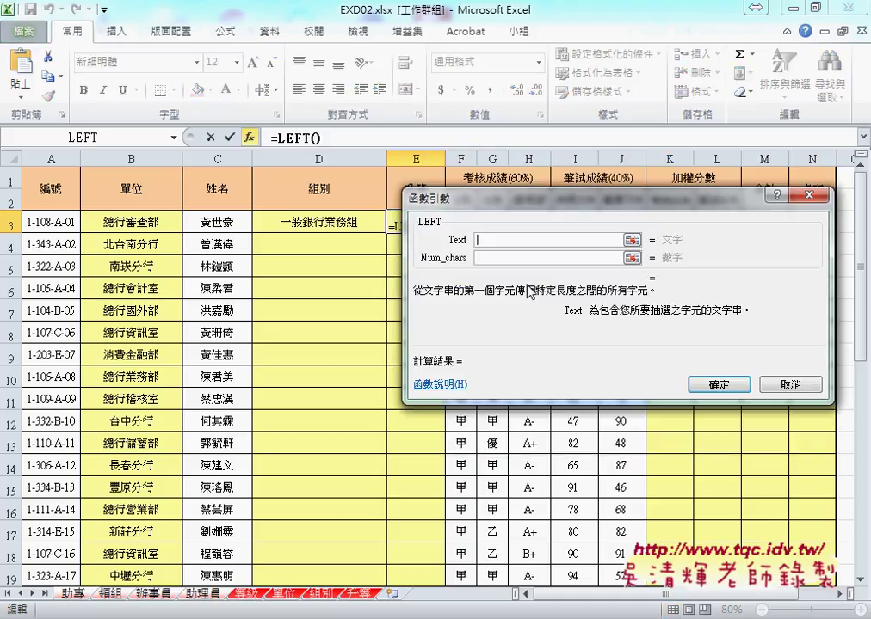
pyautogui.click(41, 226)
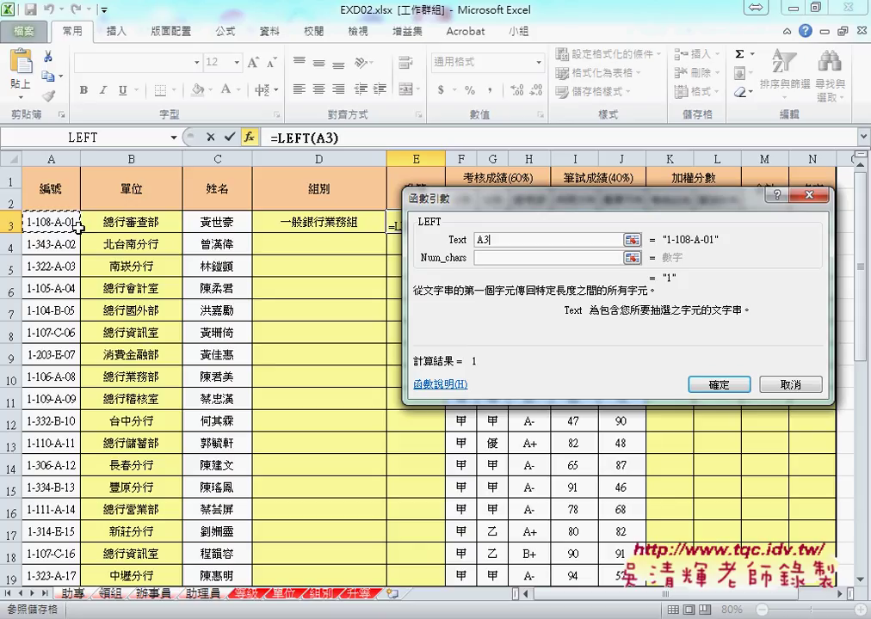
pyautogui.click(500, 256)
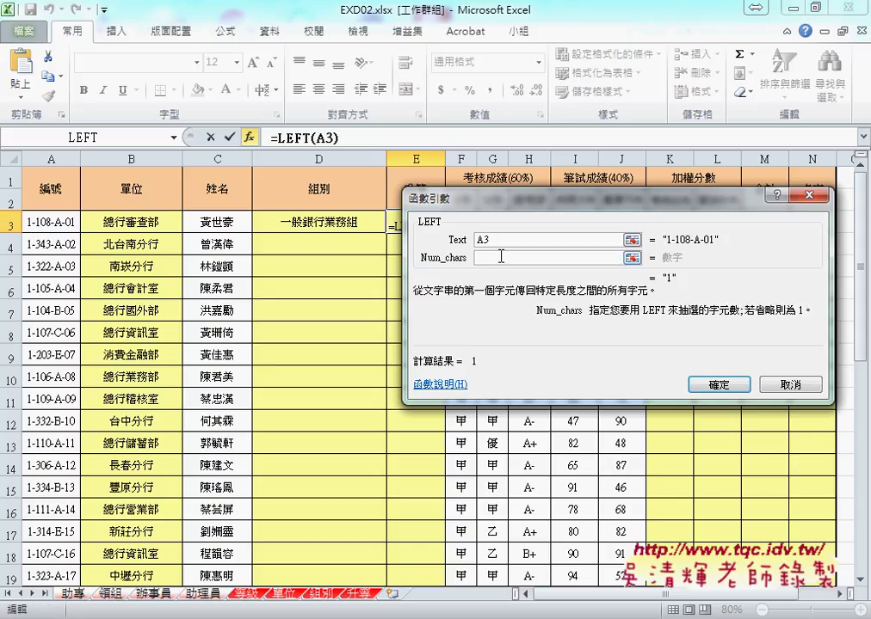
pyautogui.write('1')
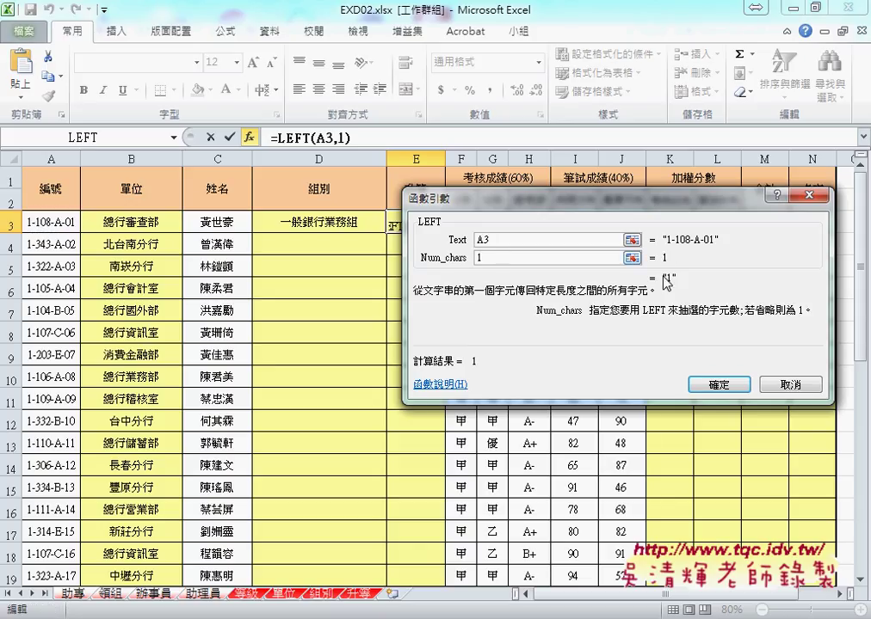